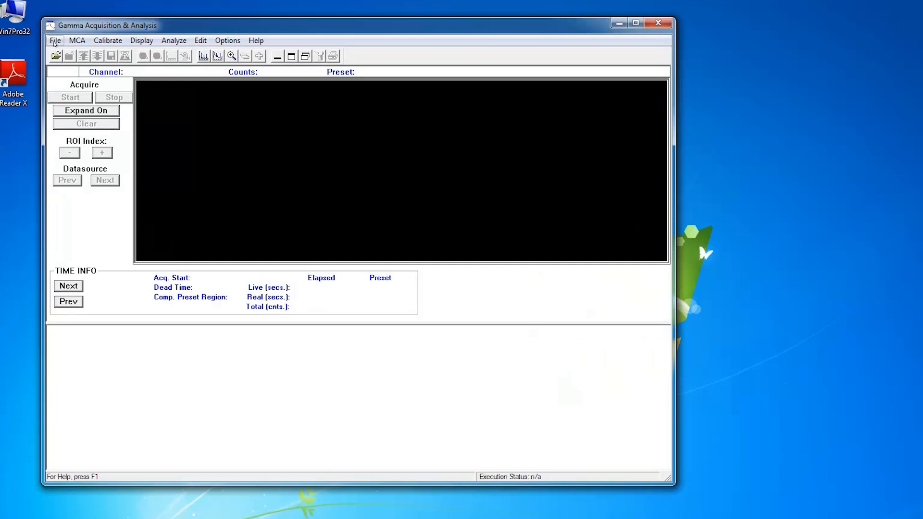
# Open detector 7777 as the datasource and accept its questionable calibration.
pyautogui.click(54, 42)
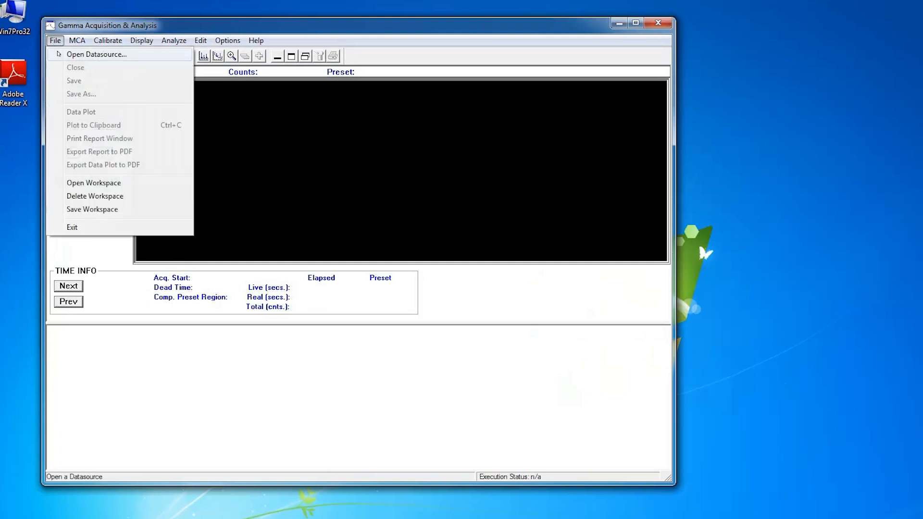
pyautogui.click(59, 54)
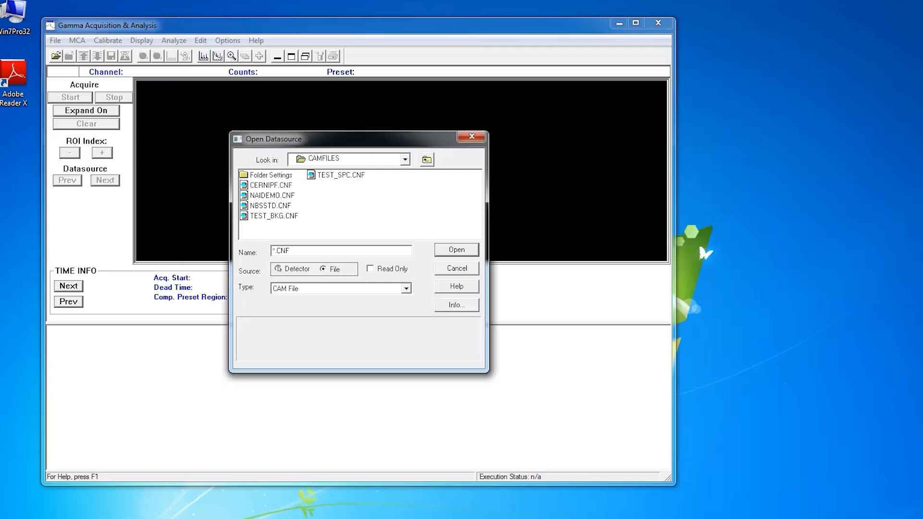
pyautogui.click(277, 268)
pyautogui.click(256, 176)
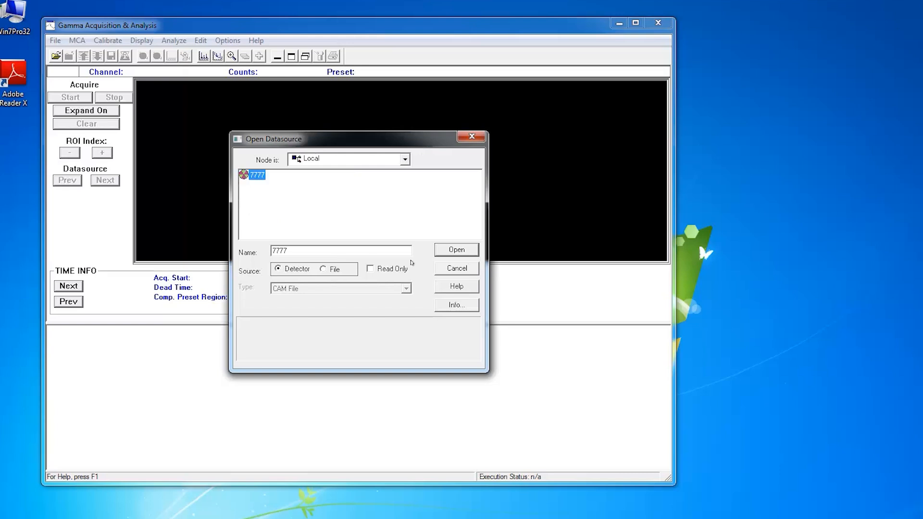
pyautogui.click(438, 250)
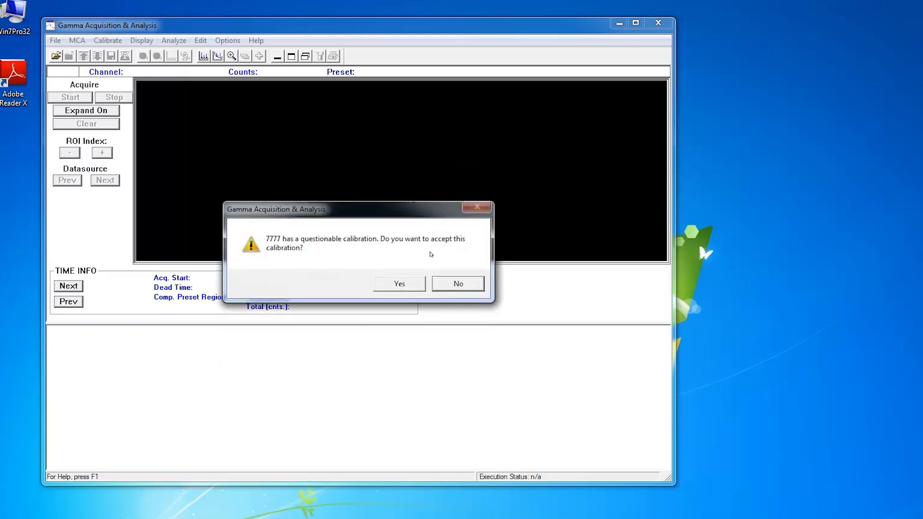
pyautogui.click(394, 284)
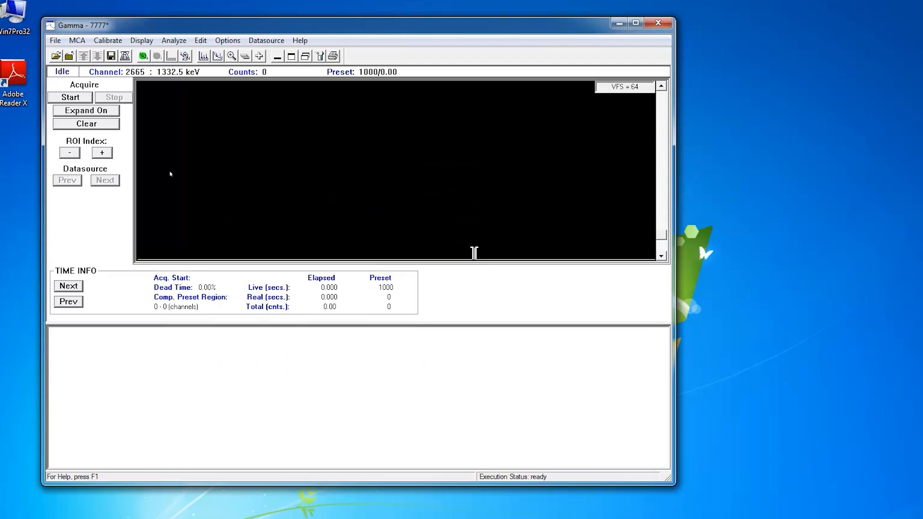
# Start an acquisition and turn on the expanded view framing the peak near channel 2665 (1332.5 keV).
pyautogui.click(70, 97)
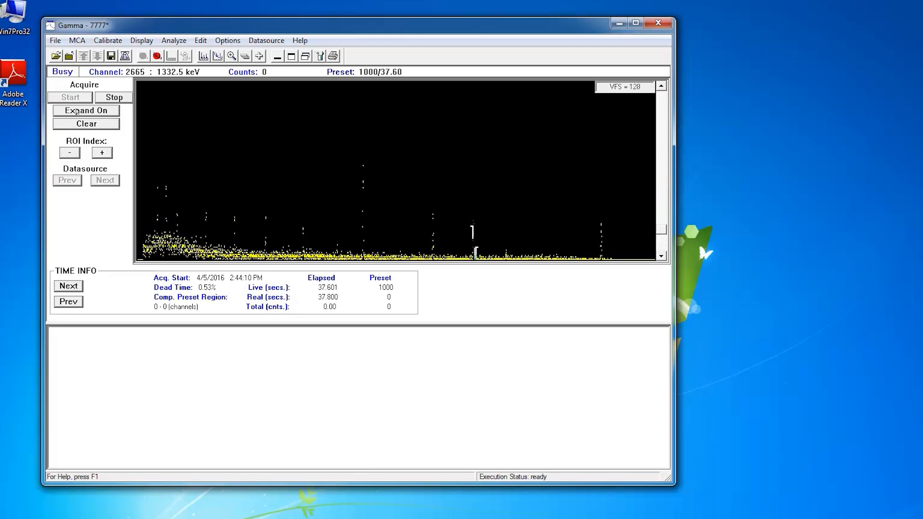
pyautogui.click(78, 111)
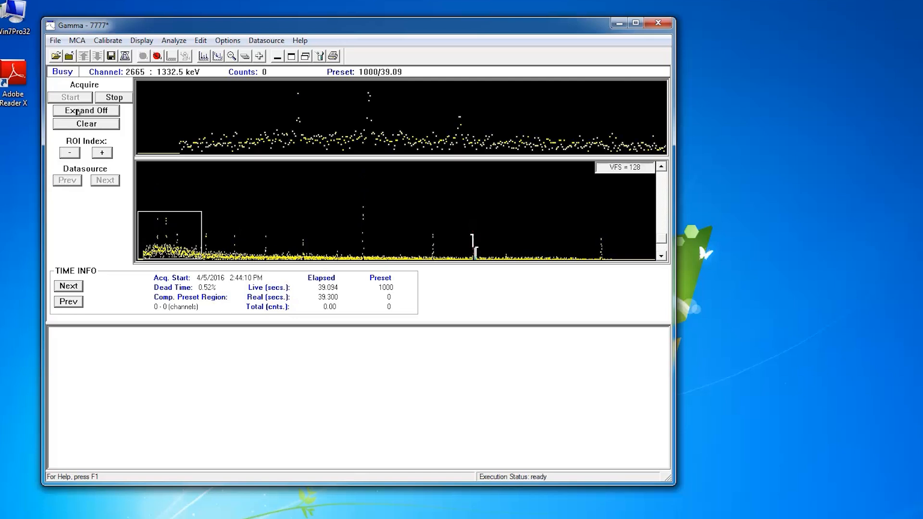
pyautogui.moveTo(173, 233); pyautogui.dragTo(473, 236)
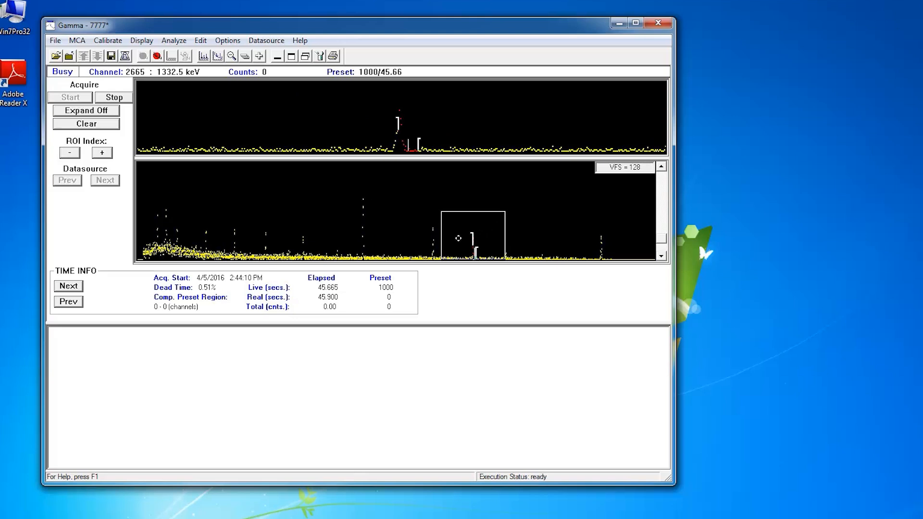
pyautogui.moveTo(451, 218)
pyautogui.mouseDown()
pyautogui.moveTo(437, 218)
pyautogui.moveTo(452, 218)
pyautogui.mouseUp()
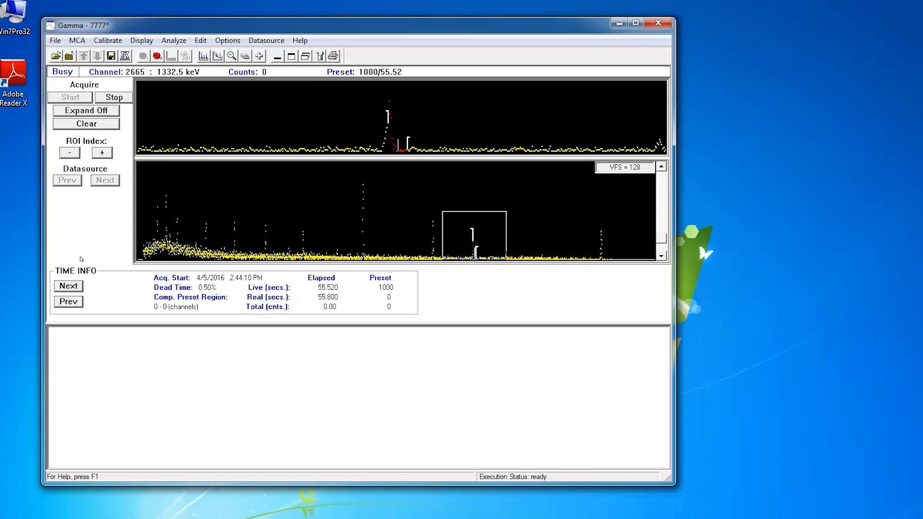
# Switch the info panel to the marker information for the framed peak.
pyautogui.click(66, 286)
pyautogui.click(66, 286)
pyautogui.click(66, 286)
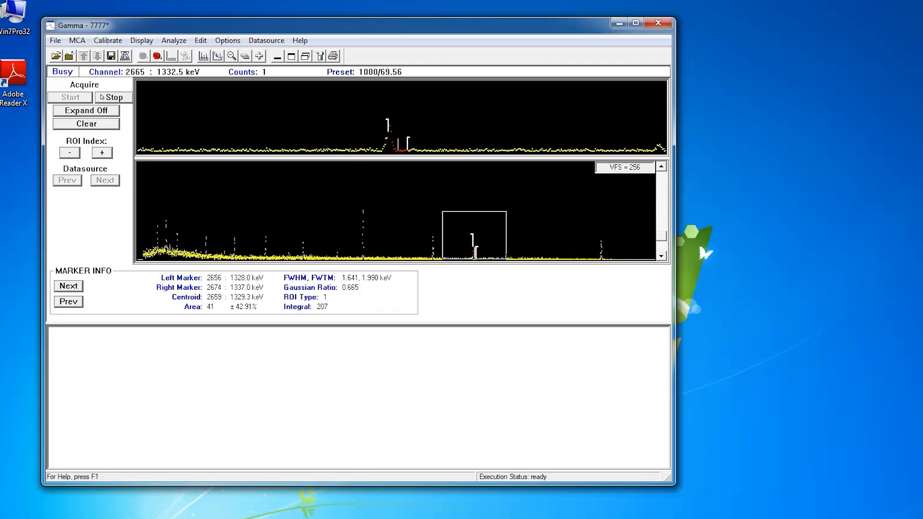
# Open the MCA gain adjustments, set the fine gain to about 1.3667x and clear the spectrum.
pyautogui.click(77, 41)
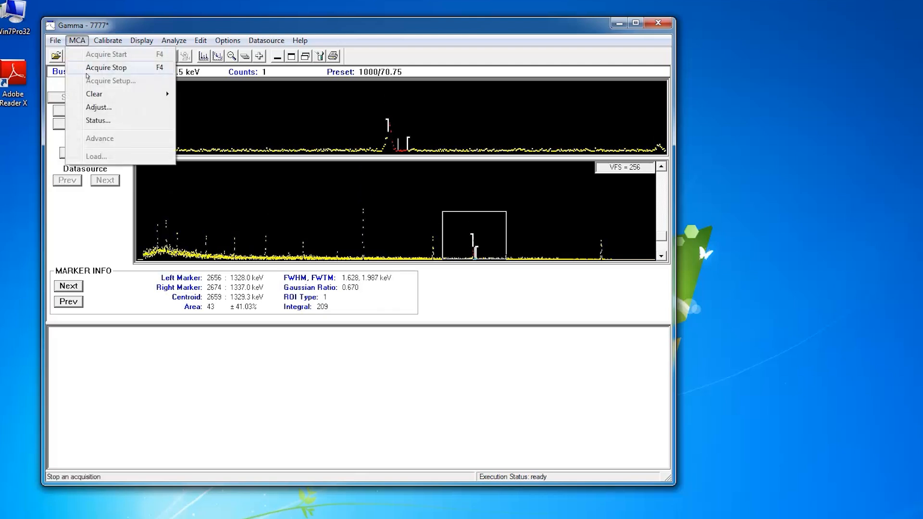
pyautogui.click(91, 108)
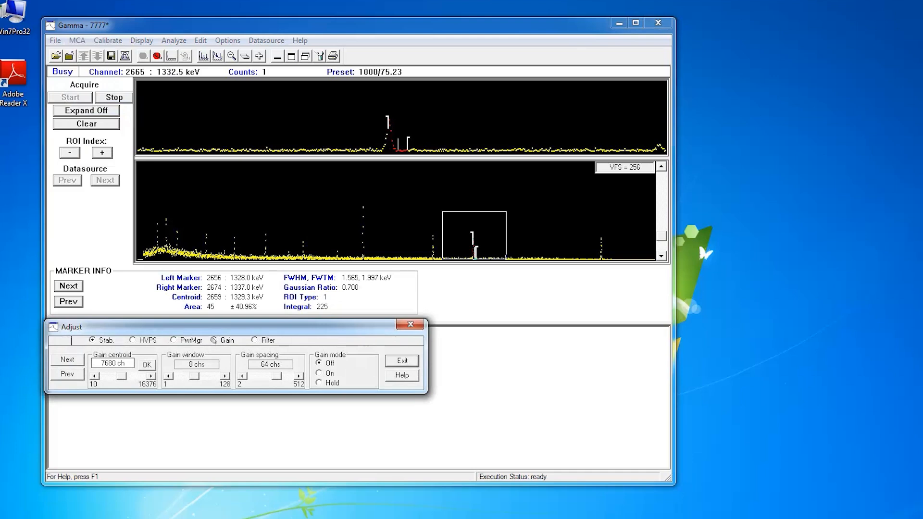
pyautogui.click(214, 341)
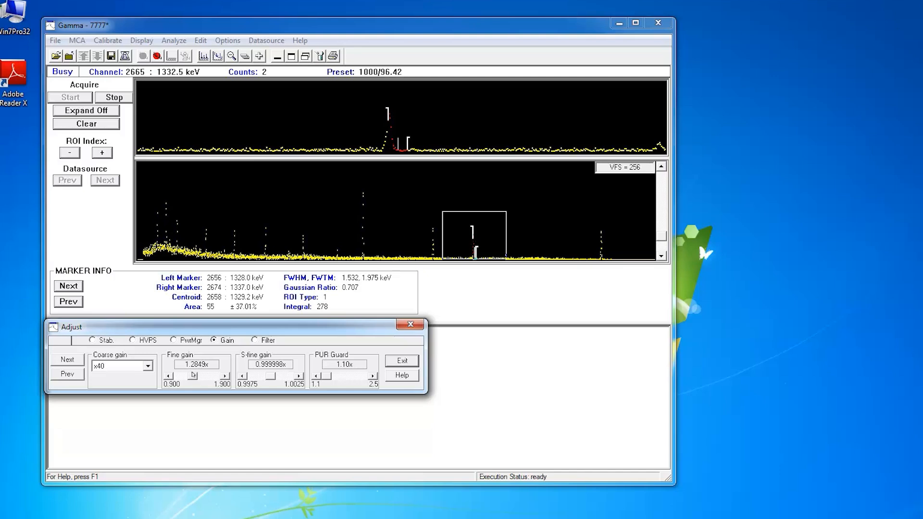
pyautogui.moveTo(193, 374); pyautogui.dragTo(197, 376)
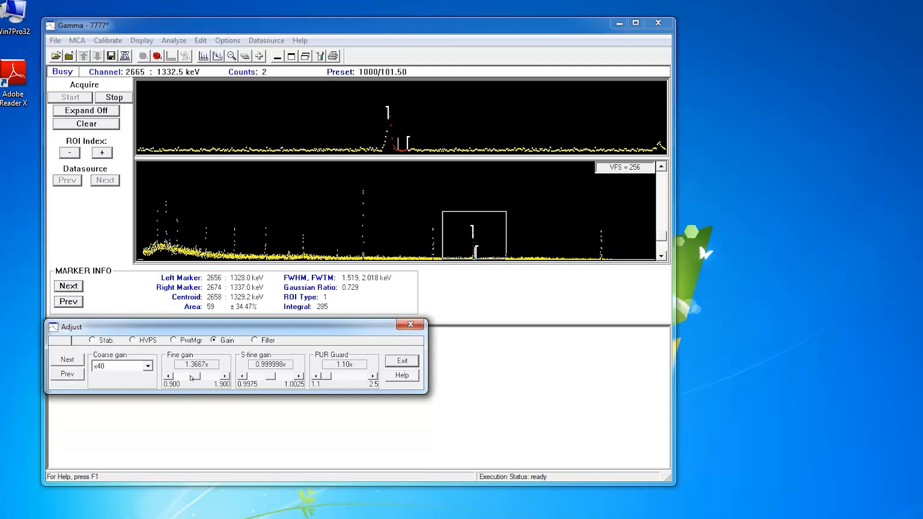
pyautogui.click(87, 128)
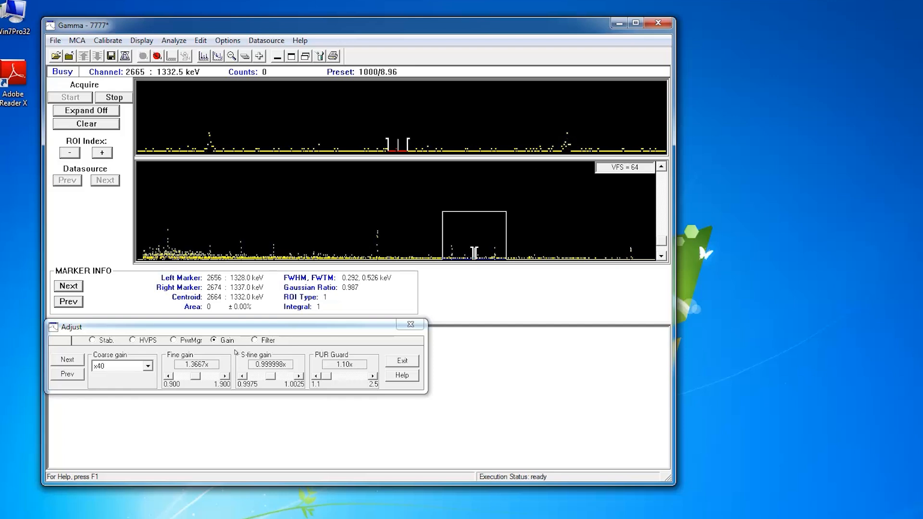
# Fine-tune the fine gain down to 1.2890x, clearing the spectrum after changes, then close the Adjust dialog.
pyautogui.click(196, 376)
pyautogui.moveTo(197, 376); pyautogui.dragTo(193, 375)
pyautogui.click(91, 123)
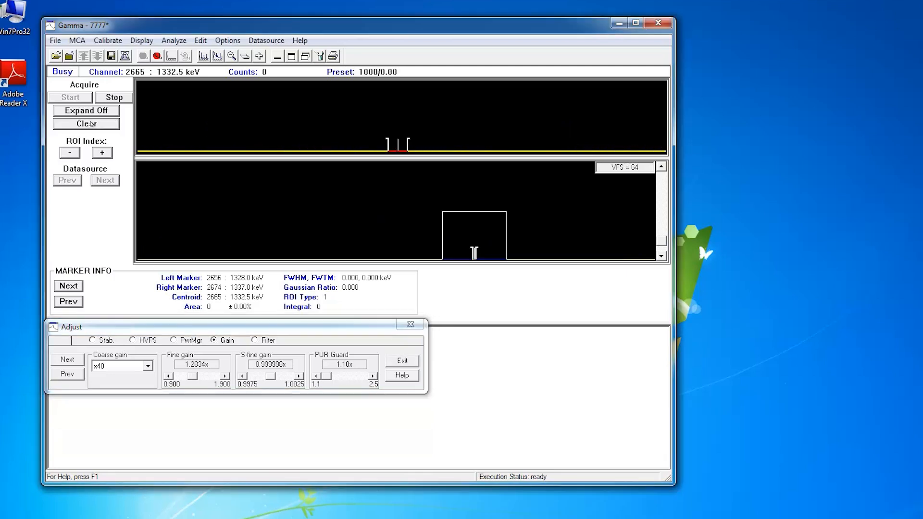
pyautogui.click(224, 376)
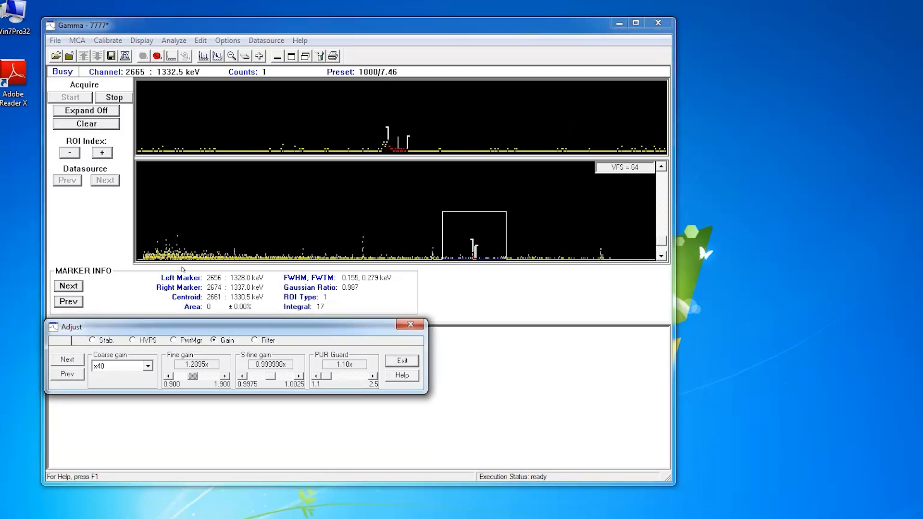
pyautogui.click(91, 124)
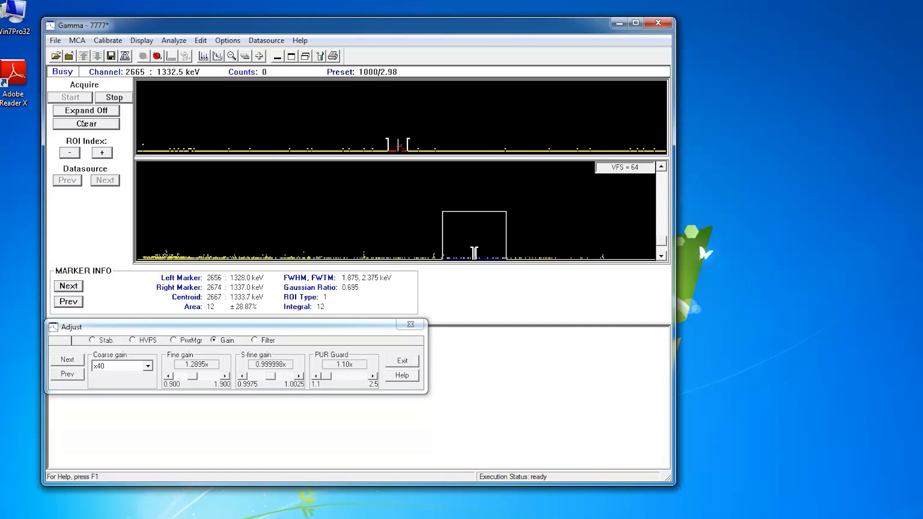
pyautogui.click(168, 376)
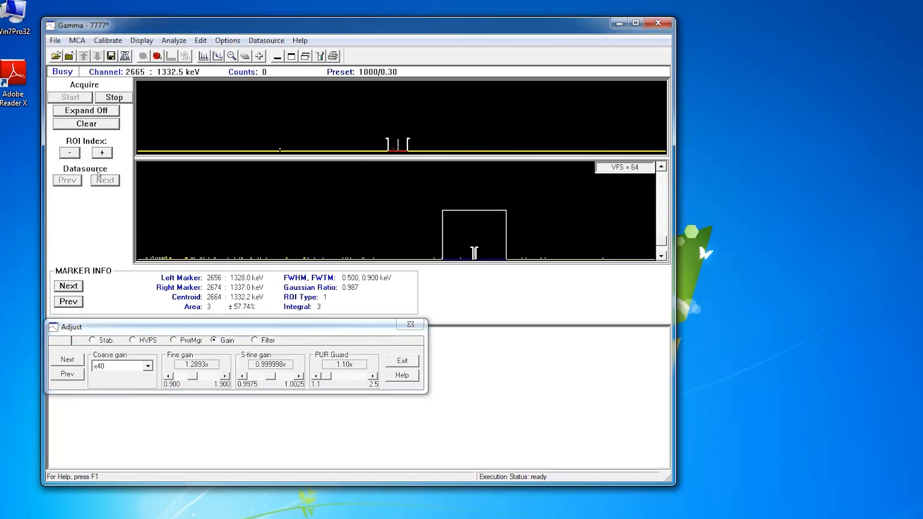
pyautogui.click(169, 376)
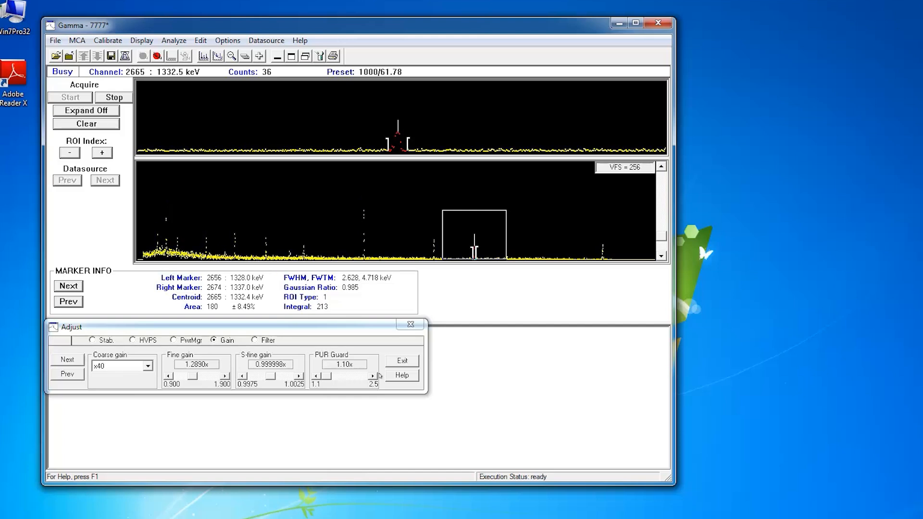
pyautogui.click(401, 361)
pyautogui.click(400, 362)
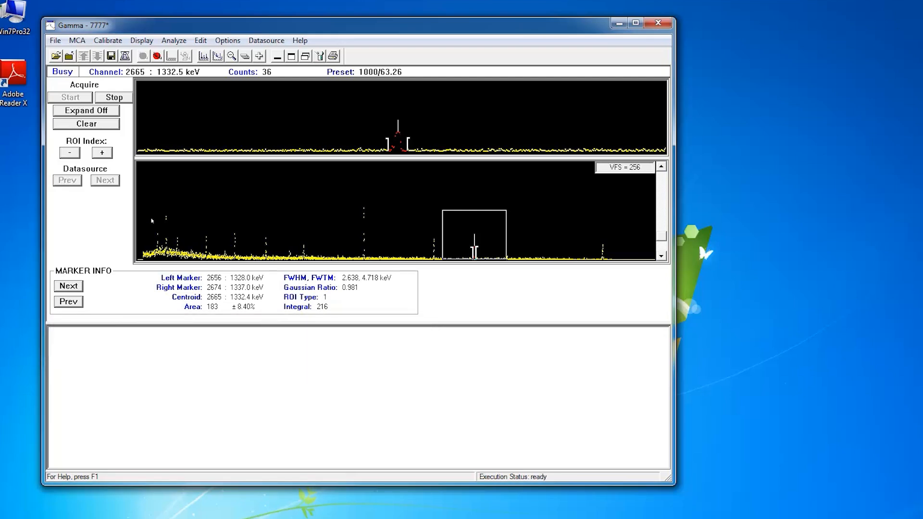
# Stop the acquisition and save the datasource.
pyautogui.click(105, 99)
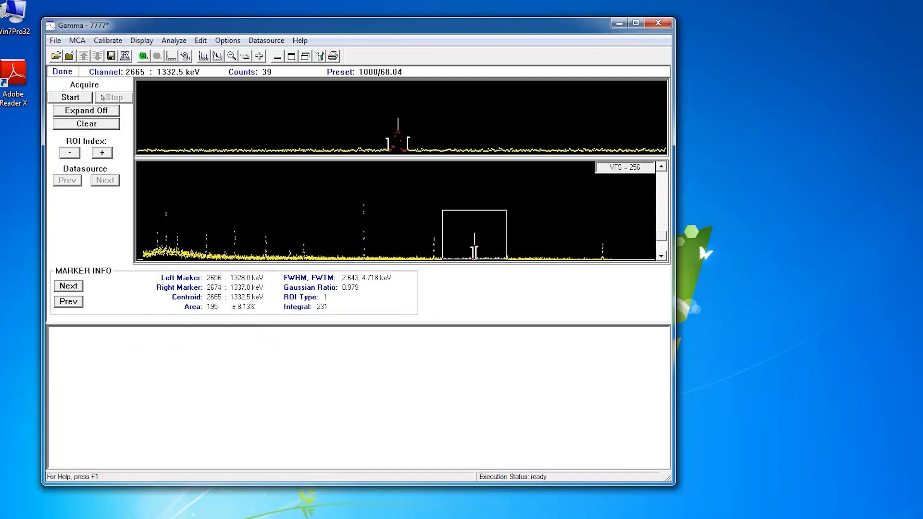
pyautogui.click(55, 41)
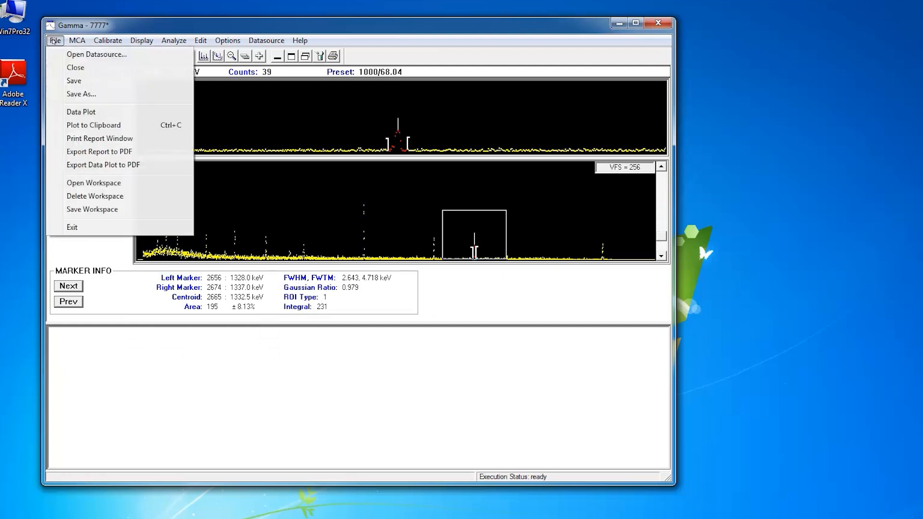
pyautogui.click(62, 82)
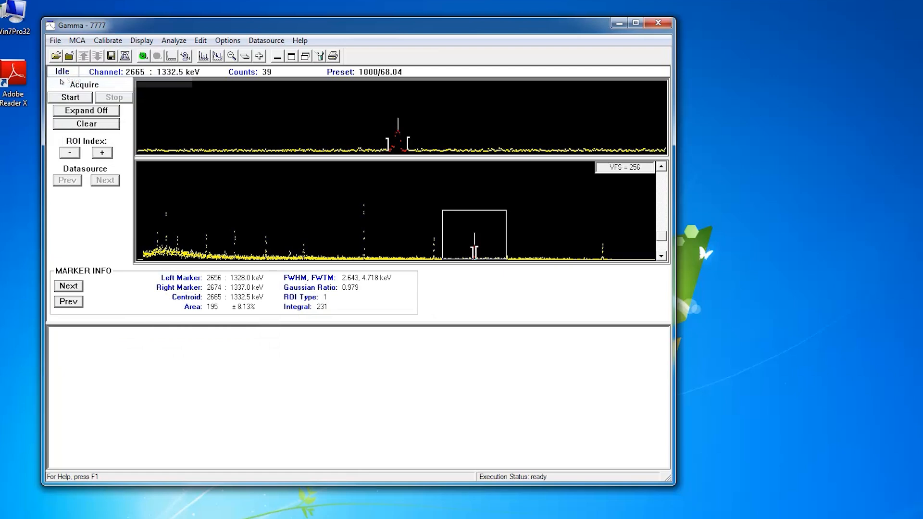